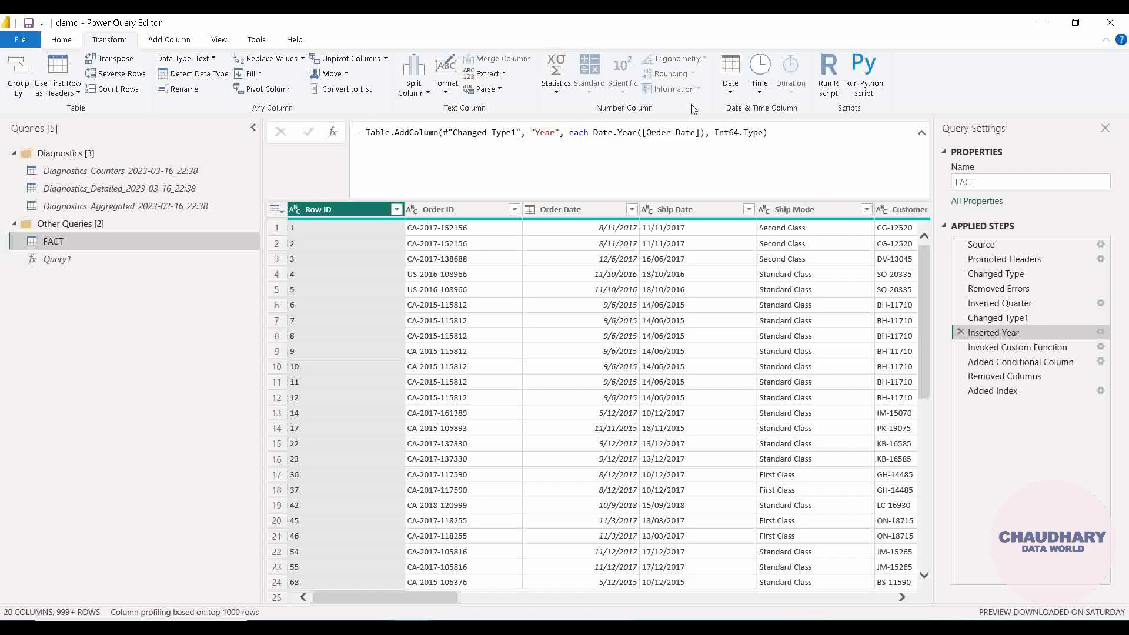
left_click(62, 41)
left_click(110, 41)
left_click(171, 41)
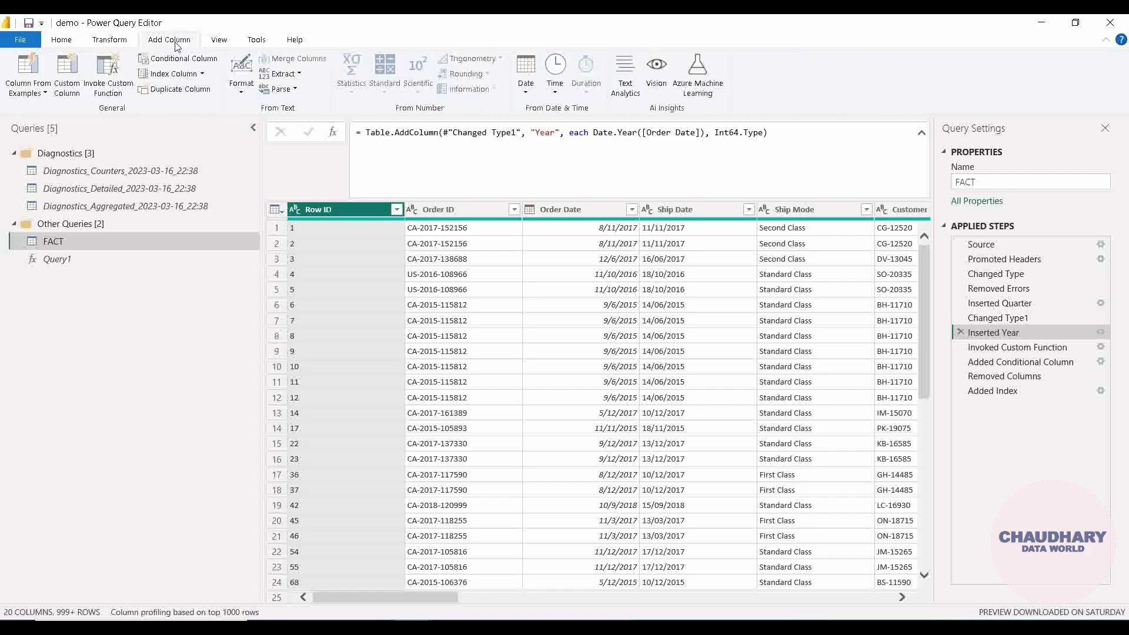
left_click(220, 43)
left_click(256, 41)
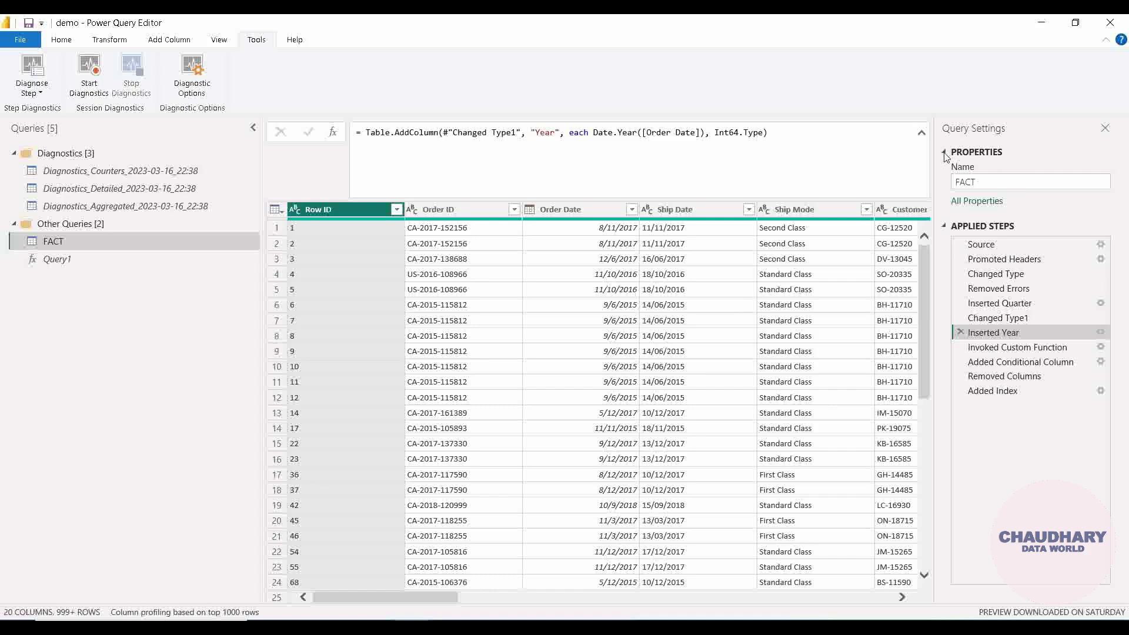
View the full properties of the FACT query and leave them without making changes
left_click(985, 183)
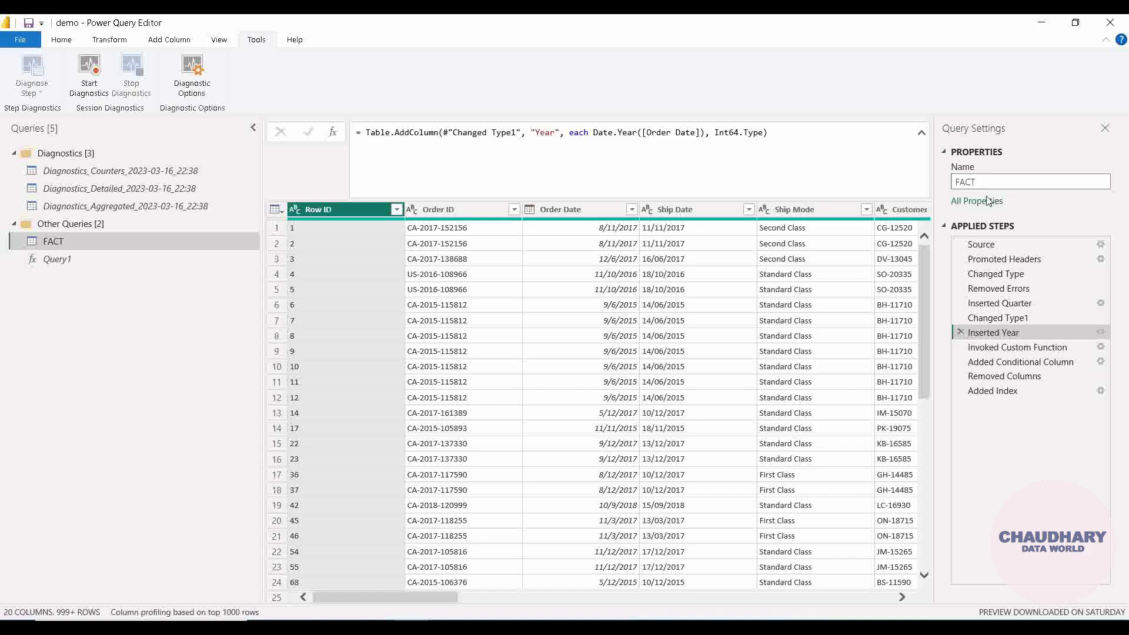
left_click(983, 209)
left_click(983, 206)
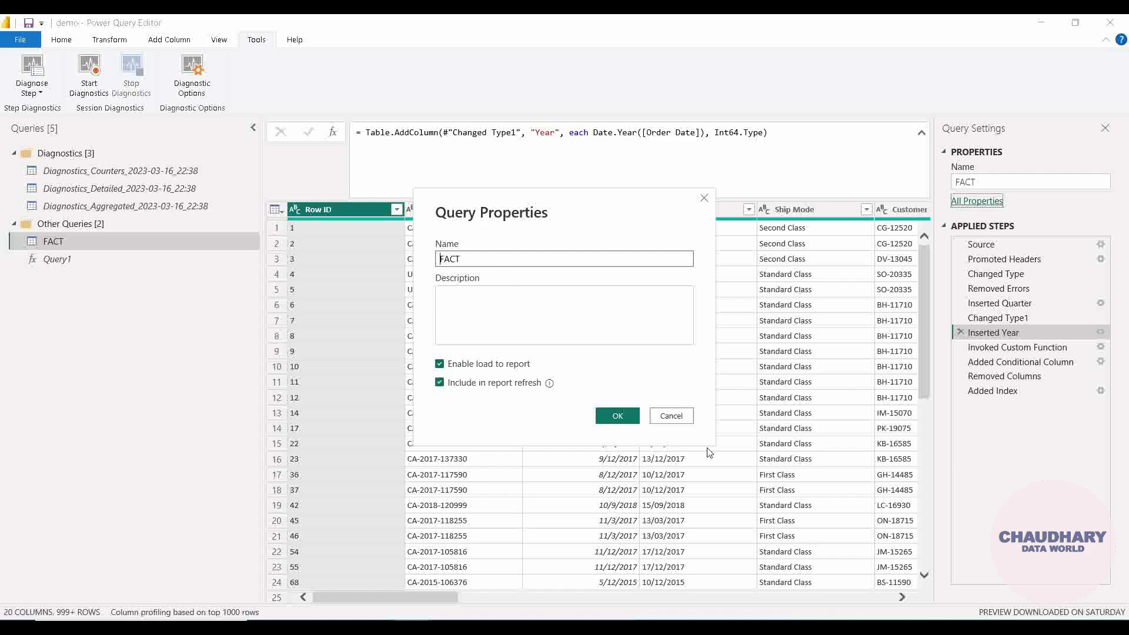
left_click(686, 419)
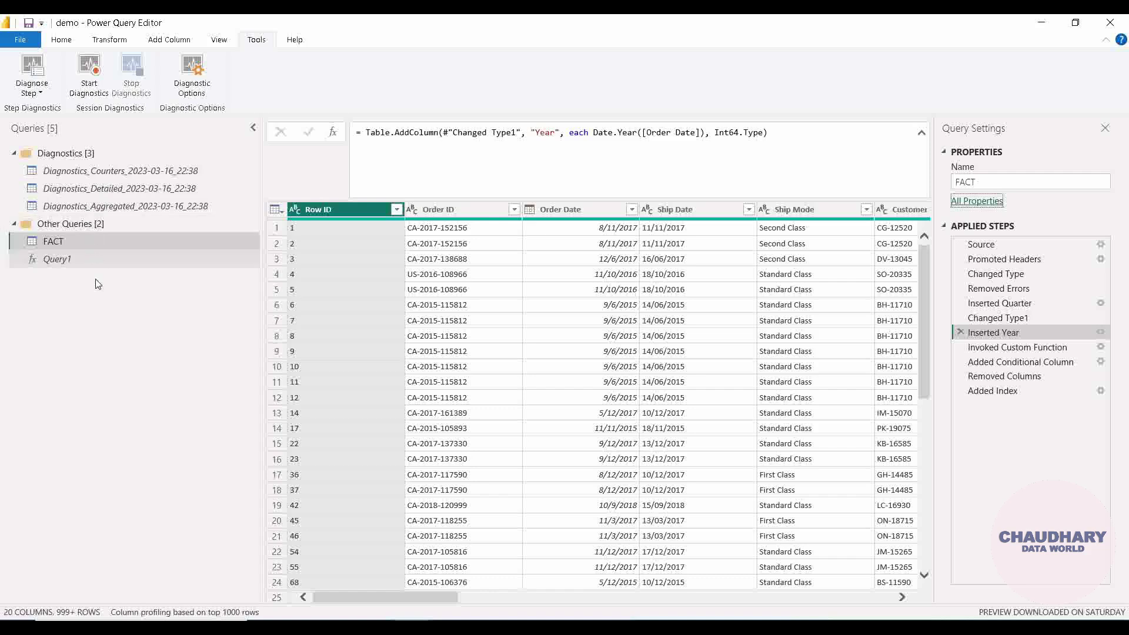
right_click(99, 358)
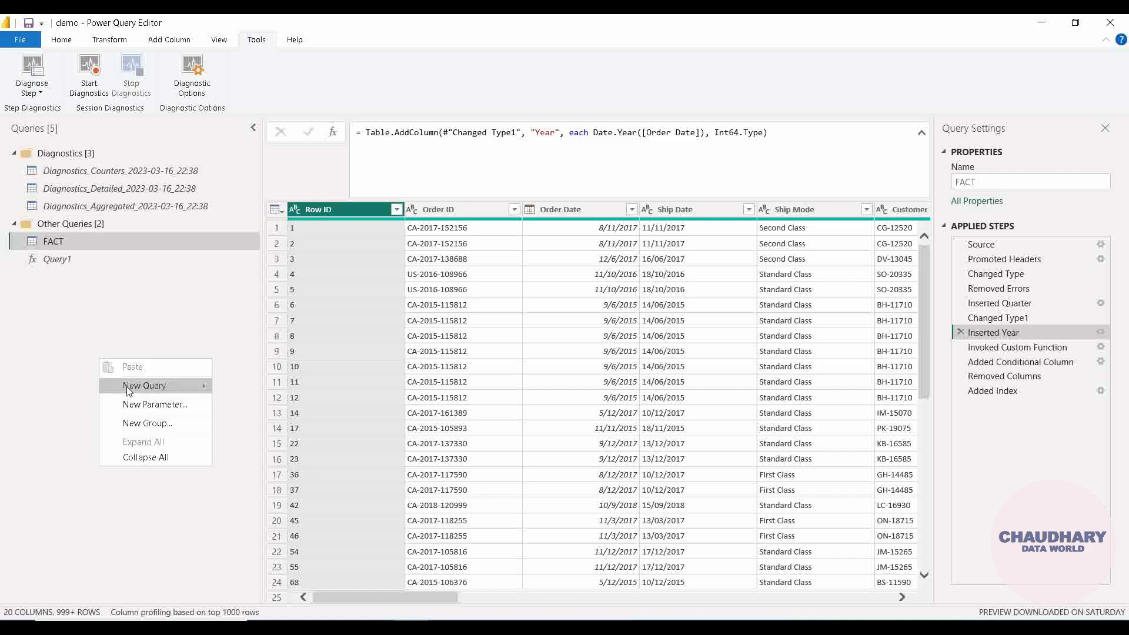
mouse_move(127, 386)
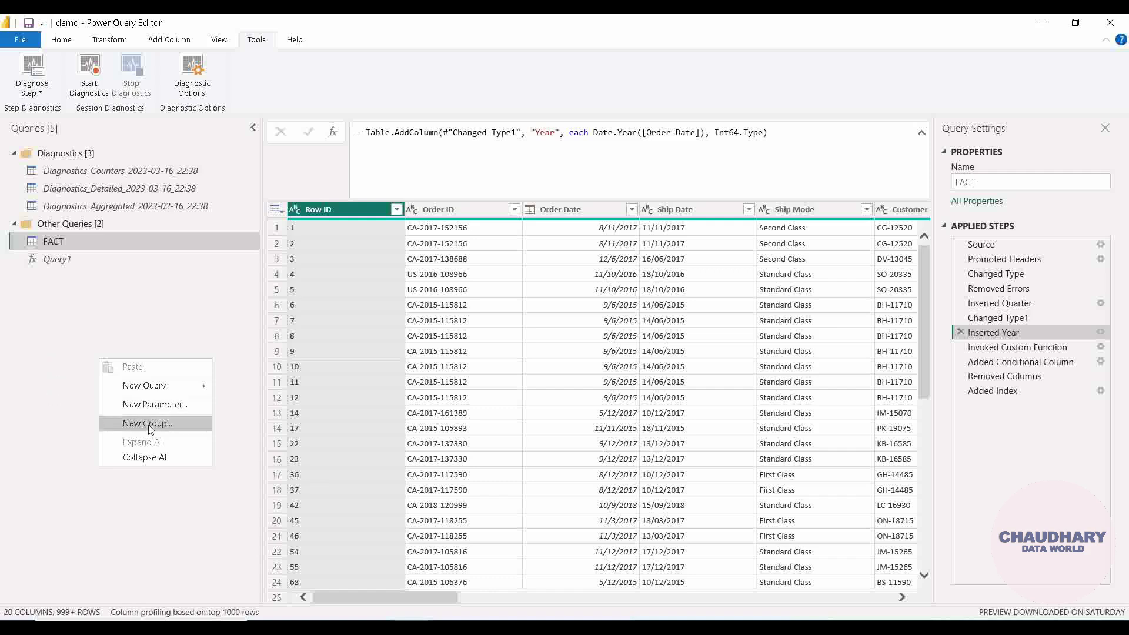
left_click(93, 330)
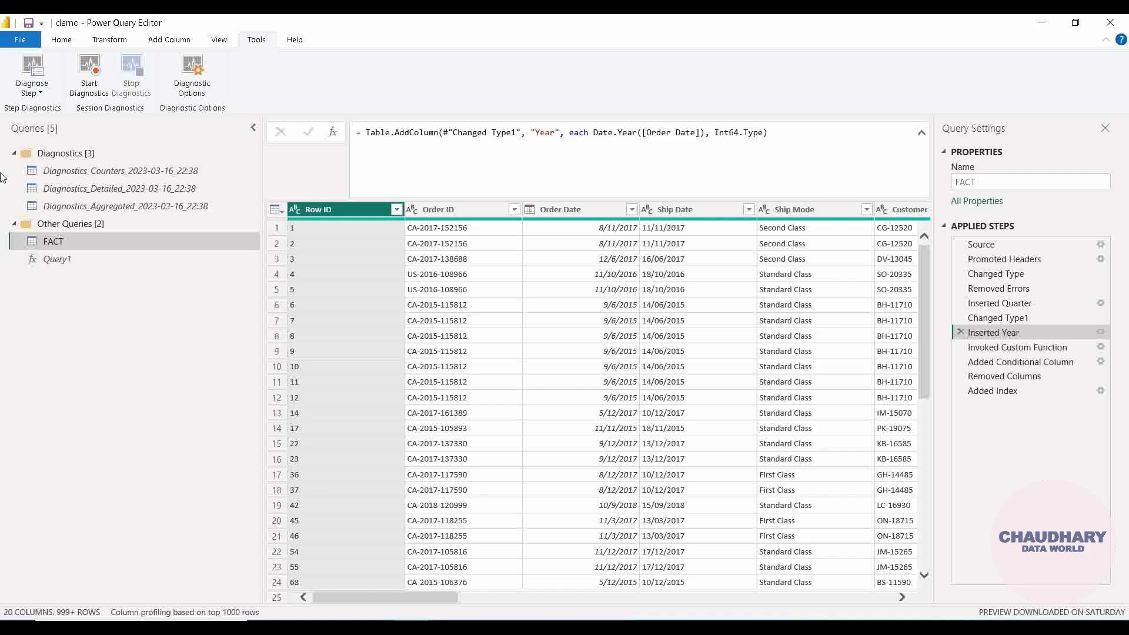
left_click(15, 228)
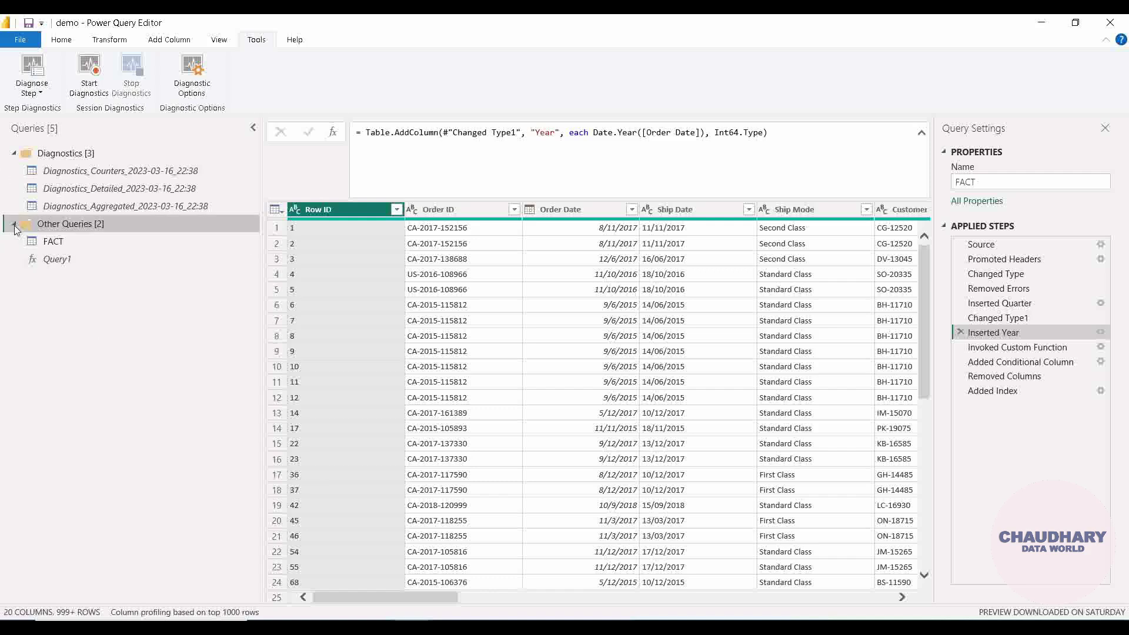
left_click(14, 225)
left_click(14, 224)
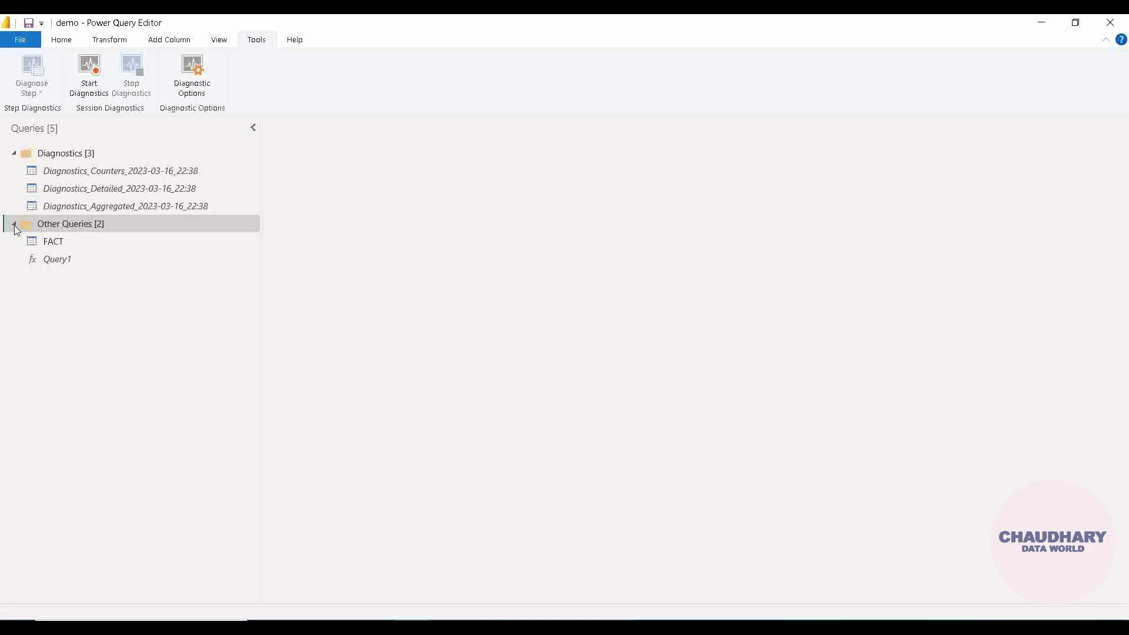
left_click(14, 153)
left_click(15, 154)
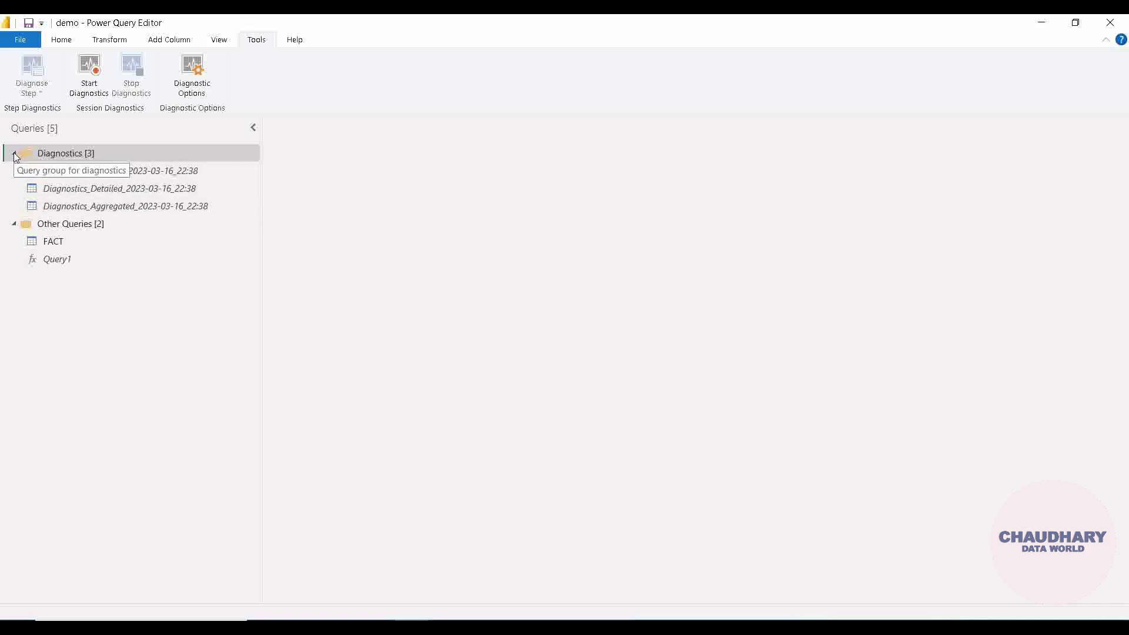
Create a query group named "New Group"
right_click(79, 332)
left_click(123, 397)
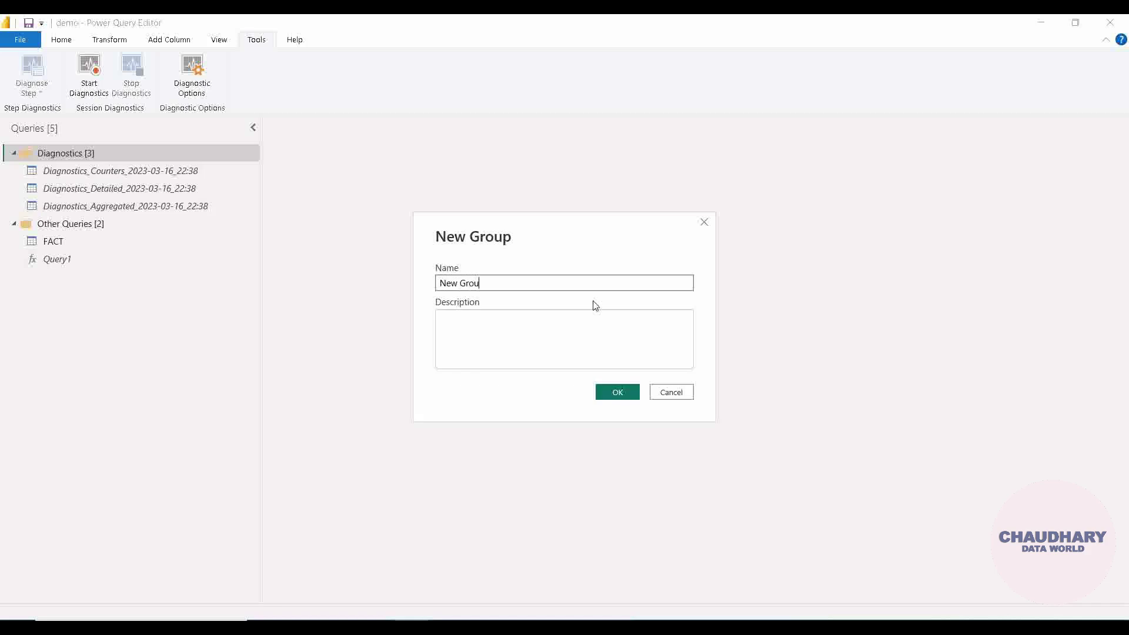
left_click(614, 392)
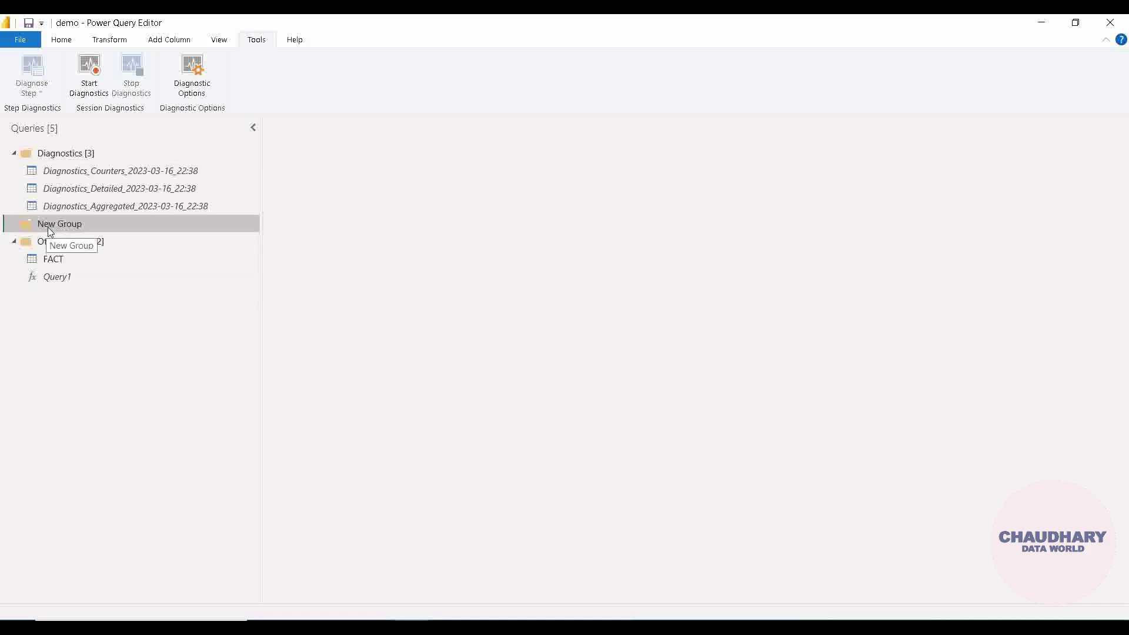
Copy the FACT query and paste it into the query list, and delete the pasted FACT (2) and Query1 (2) queries
right_click(79, 277)
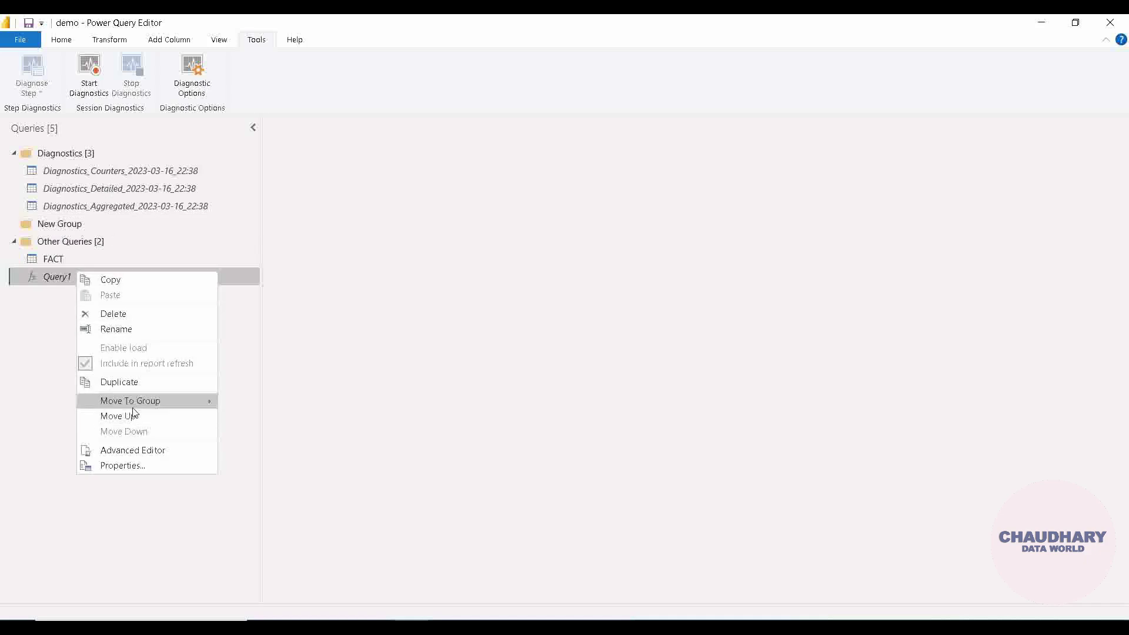
left_click(41, 385)
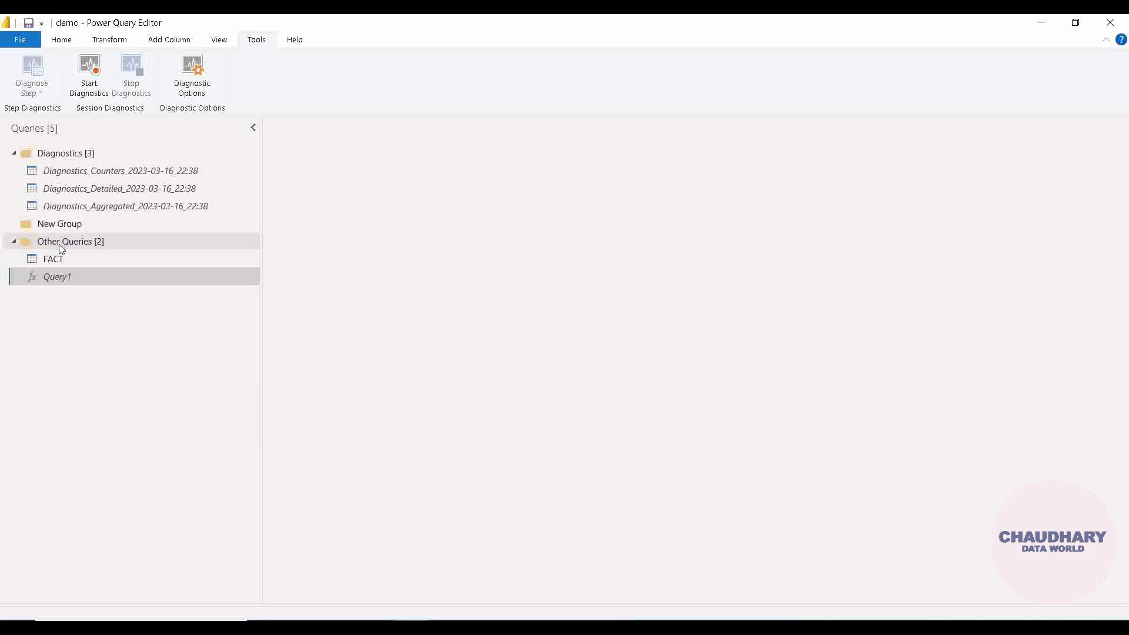
right_click(62, 260)
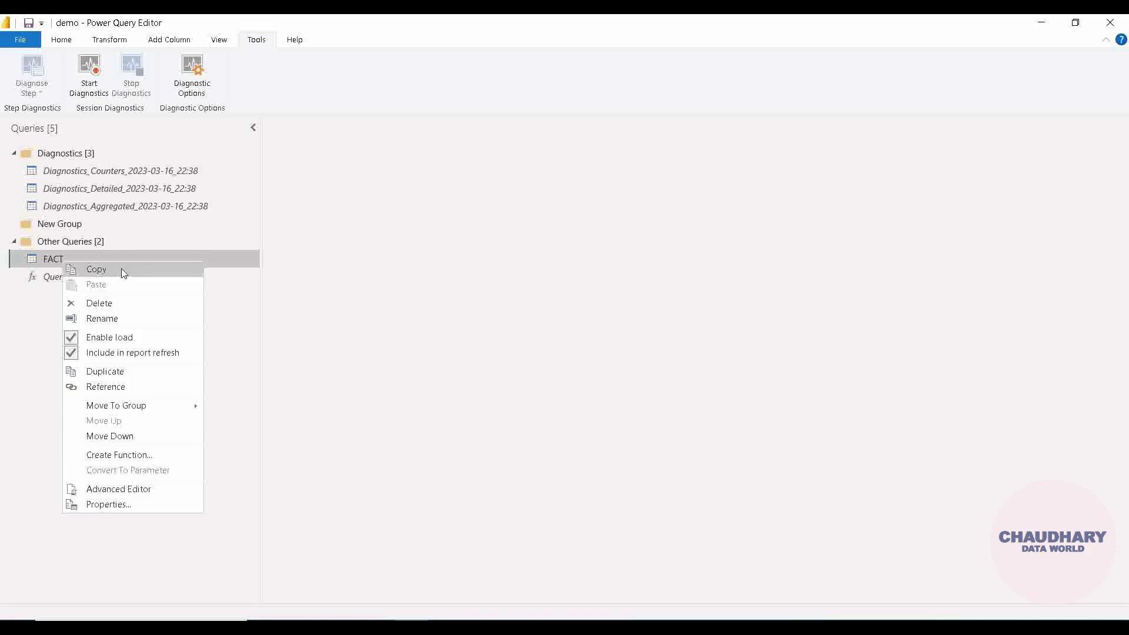
left_click(85, 272)
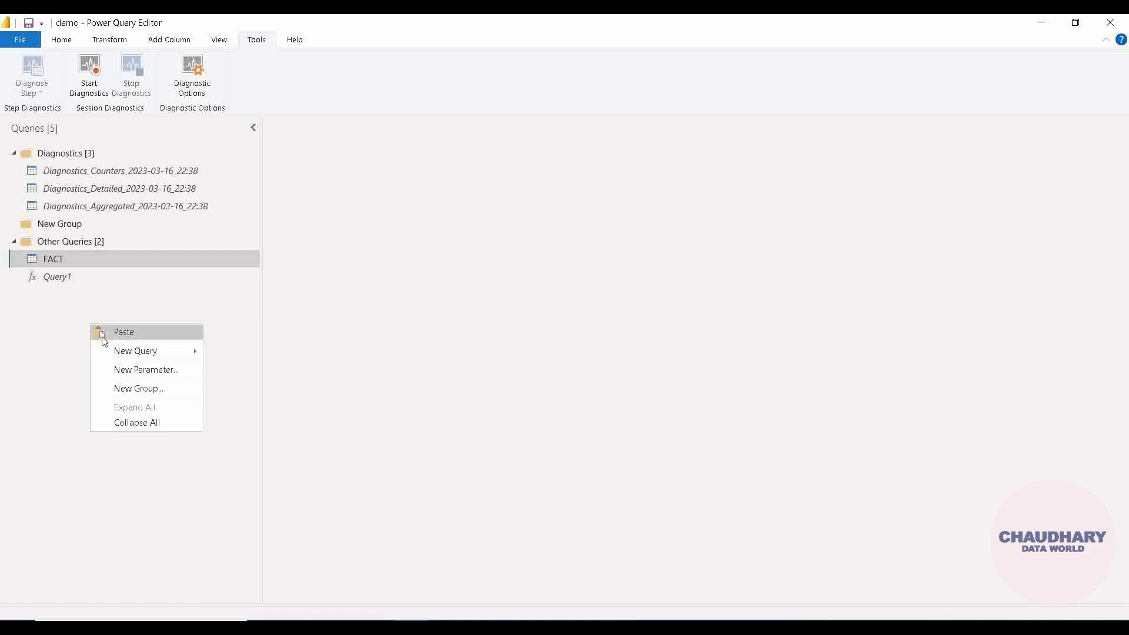
left_click(124, 332)
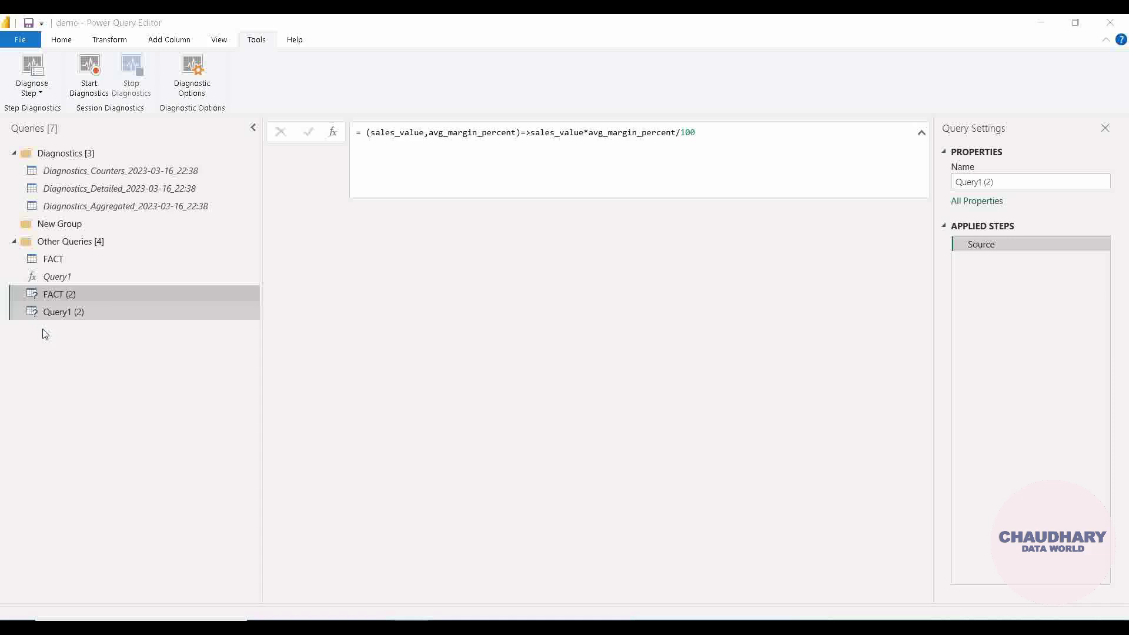
key("Delete")
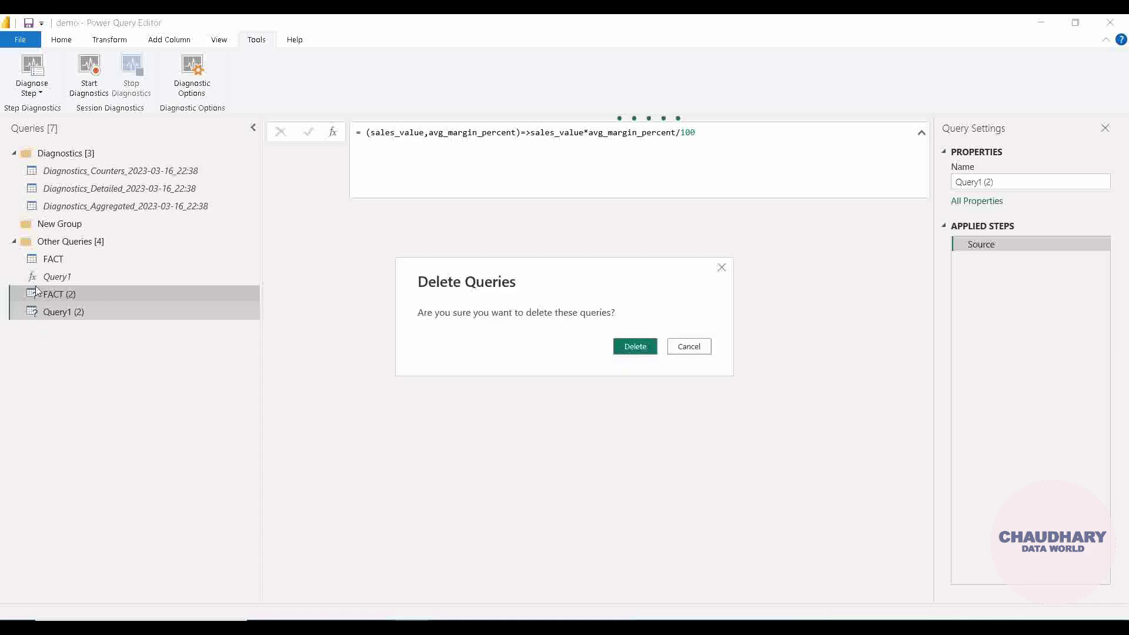
left_click(638, 345)
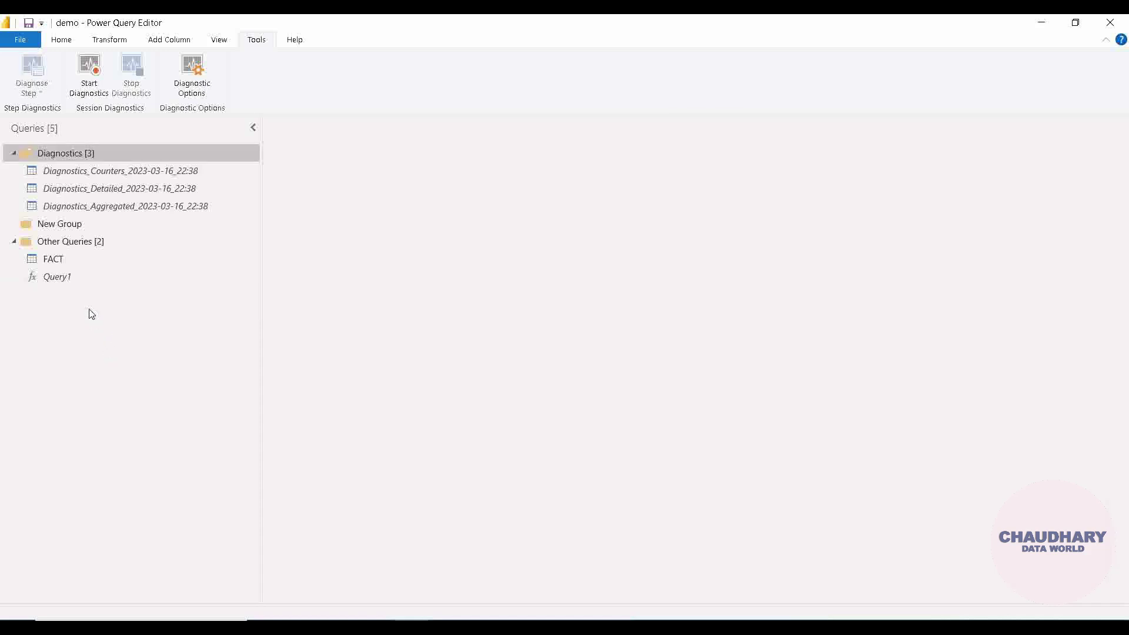
Move the FACT query from Other Queries into the group New Group
right_click(67, 260)
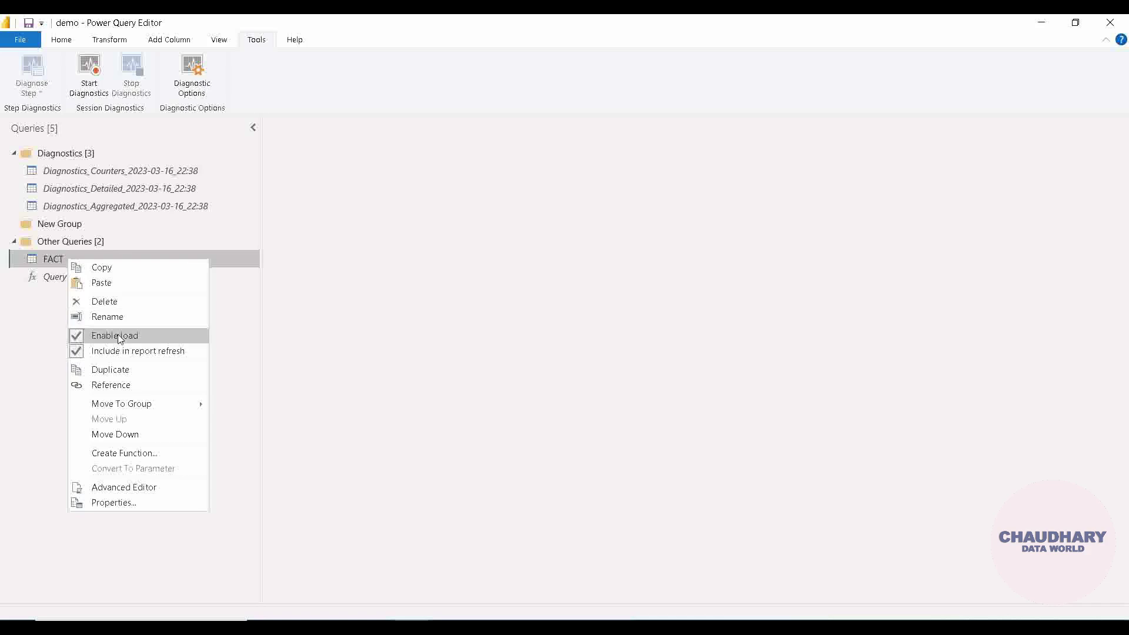
mouse_move(139, 408)
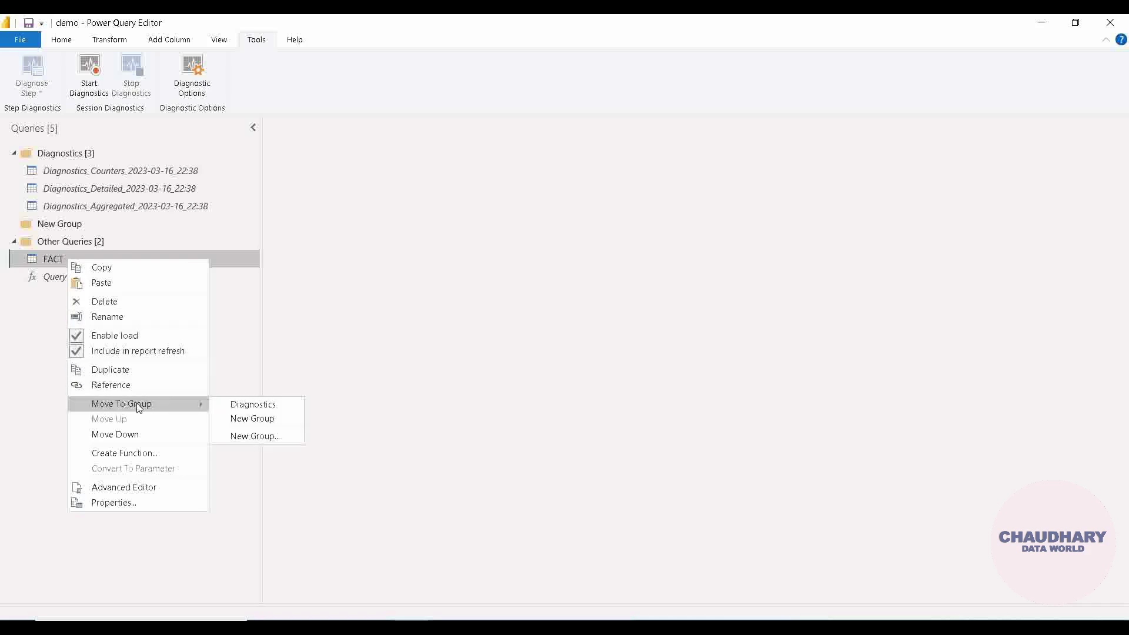
left_click(272, 423)
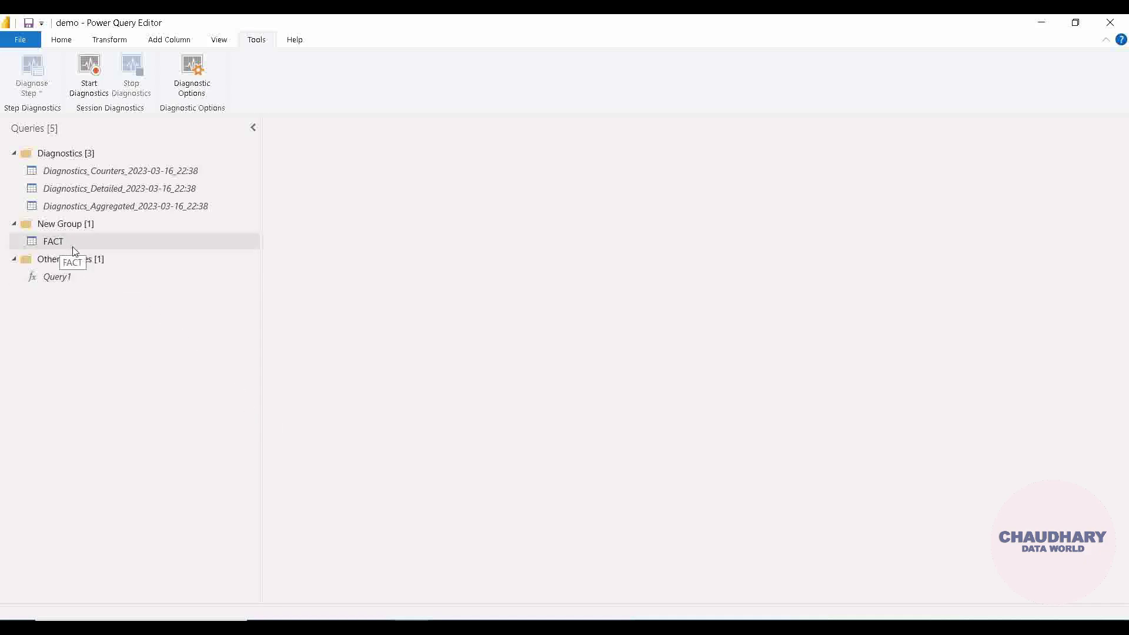
Move the FACT query out of New Group back into Other Queries
right_click(91, 237)
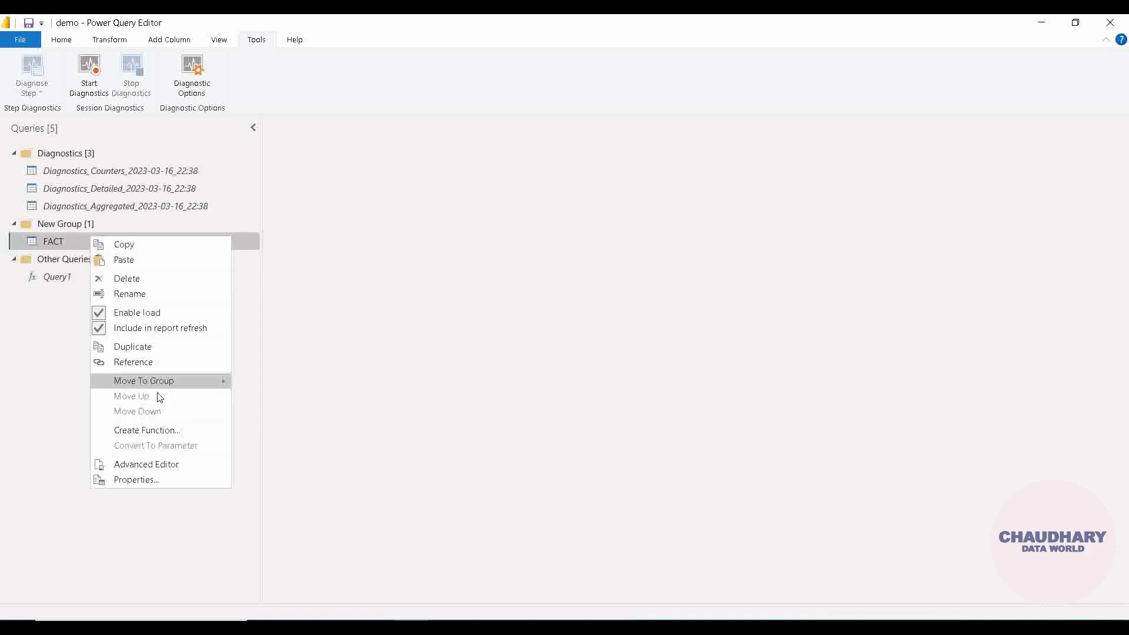
mouse_move(235, 382)
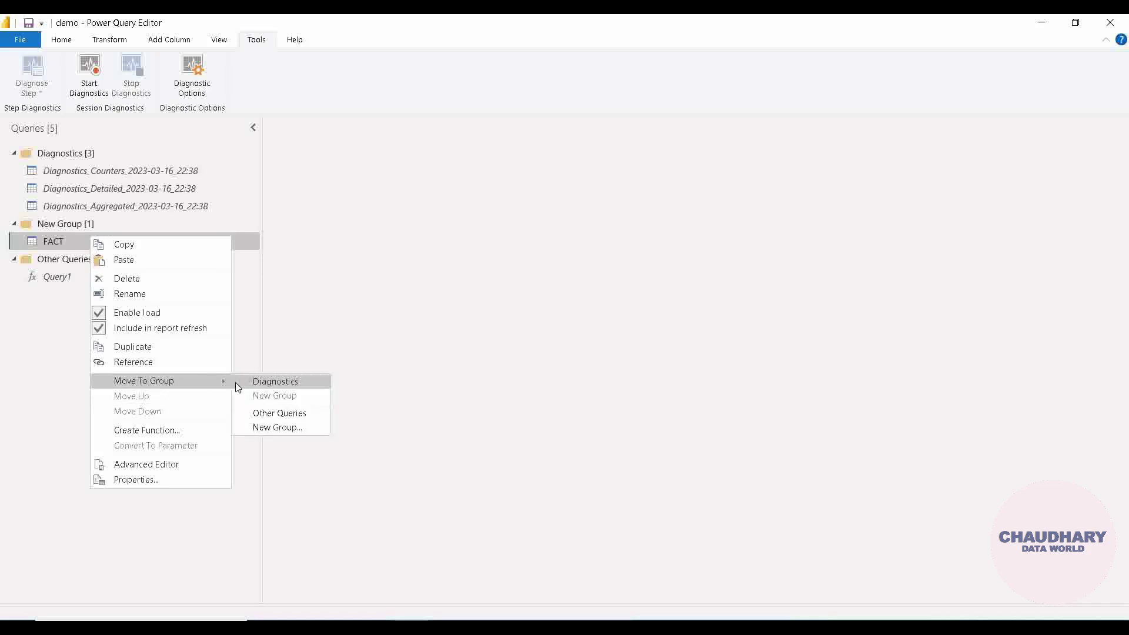
left_click(247, 410)
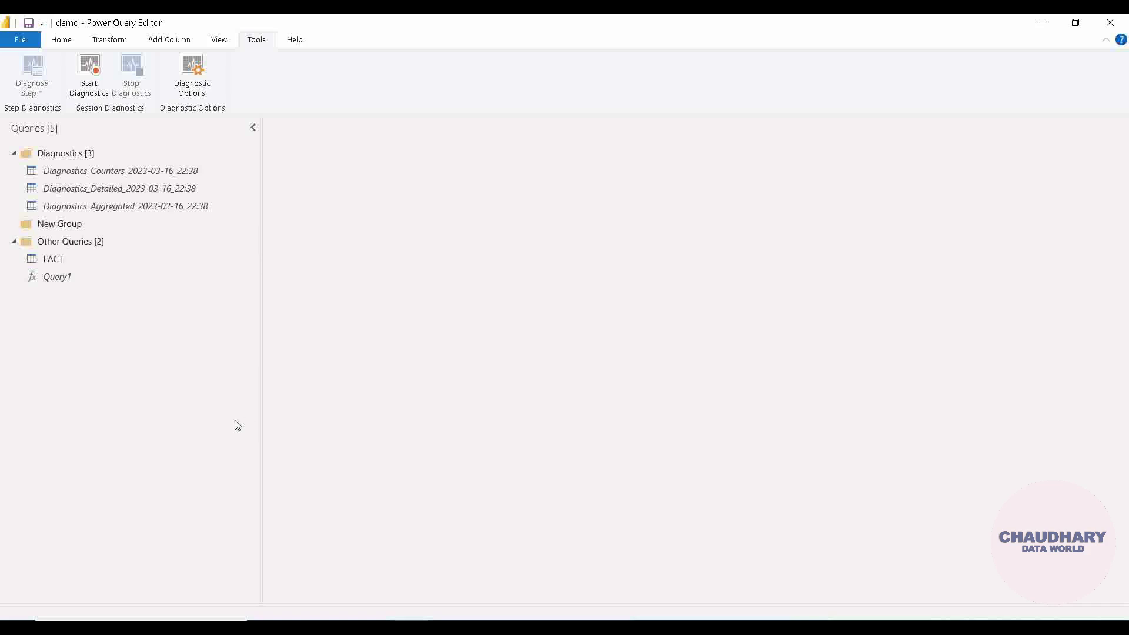
right_click(95, 302)
left_click(79, 313)
right_click(67, 260)
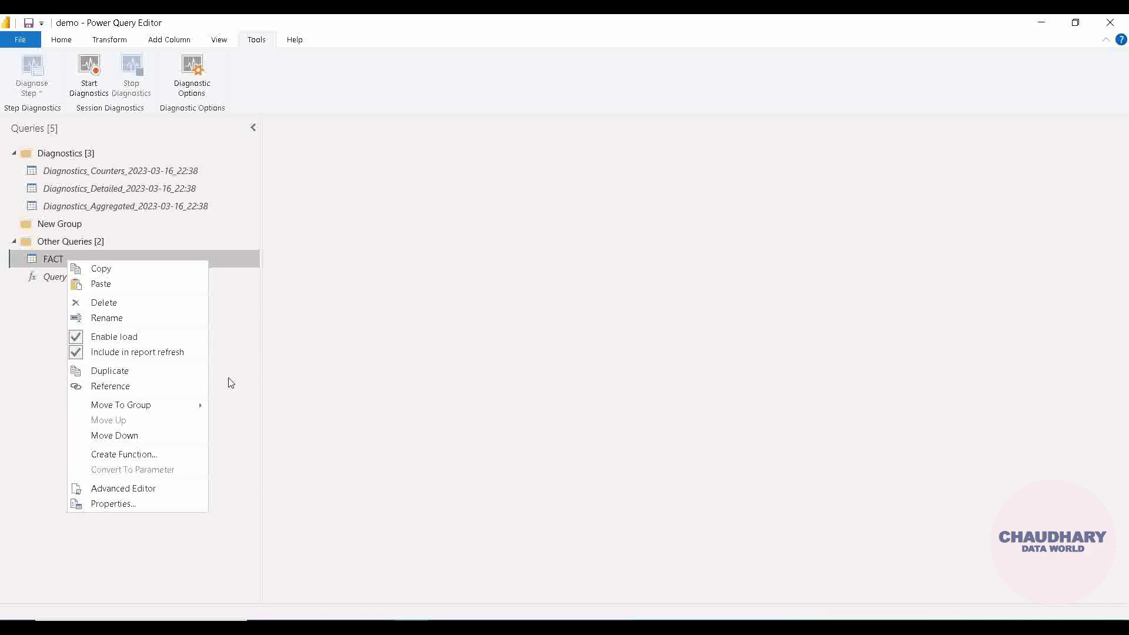
left_click(40, 353)
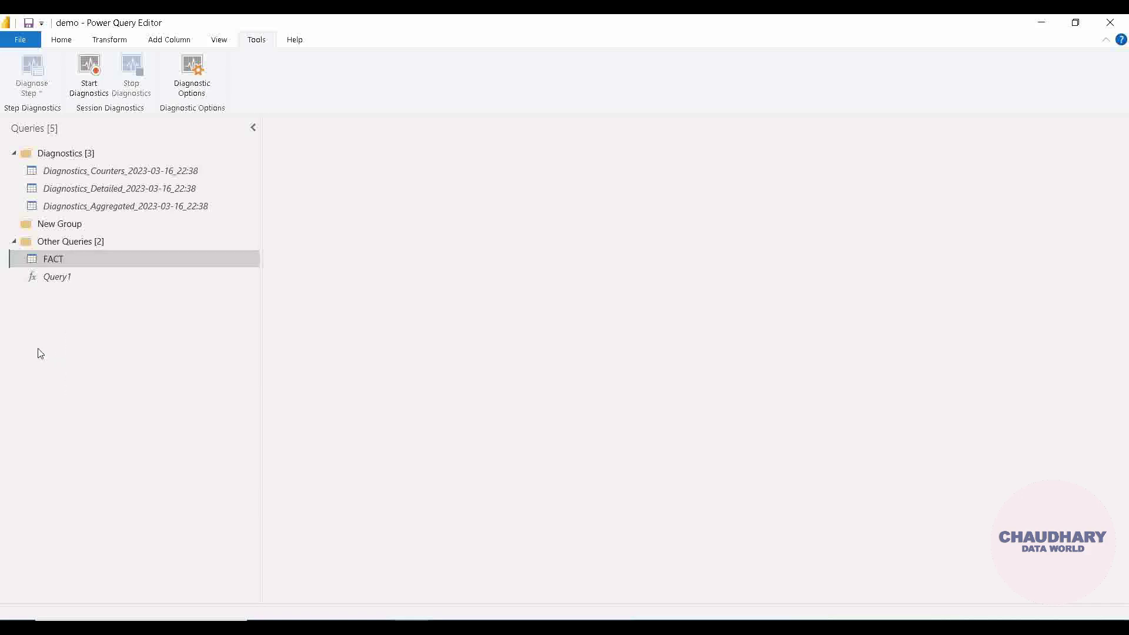
Duplicate the FACT query and compare the applied steps of the original and the duplicate
right_click(64, 262)
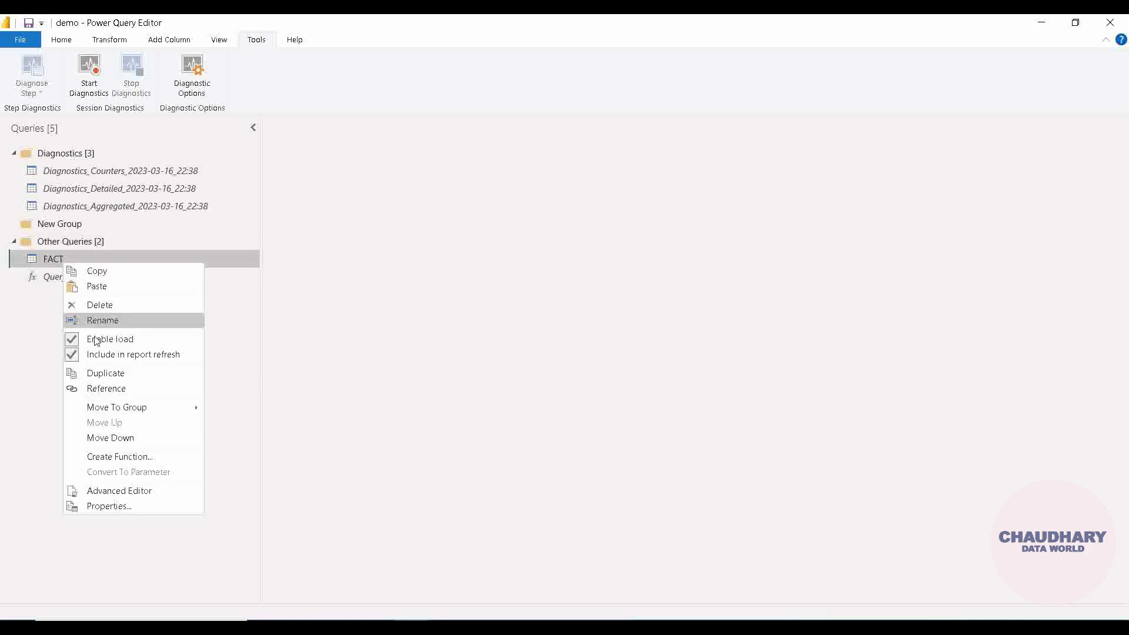
left_click(106, 374)
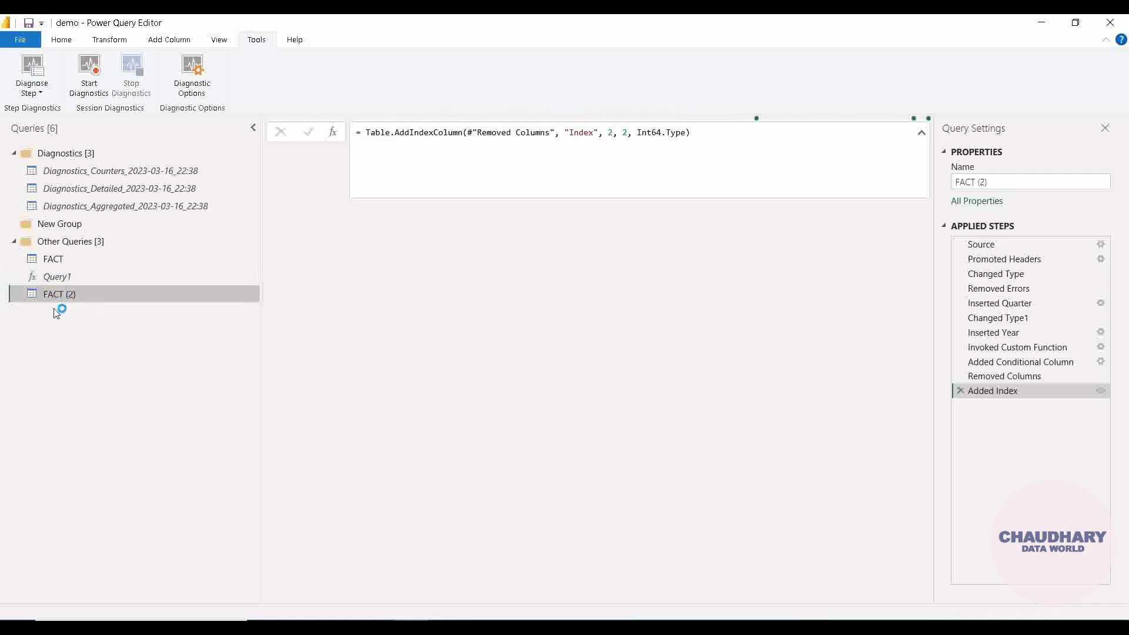
left_click(77, 267)
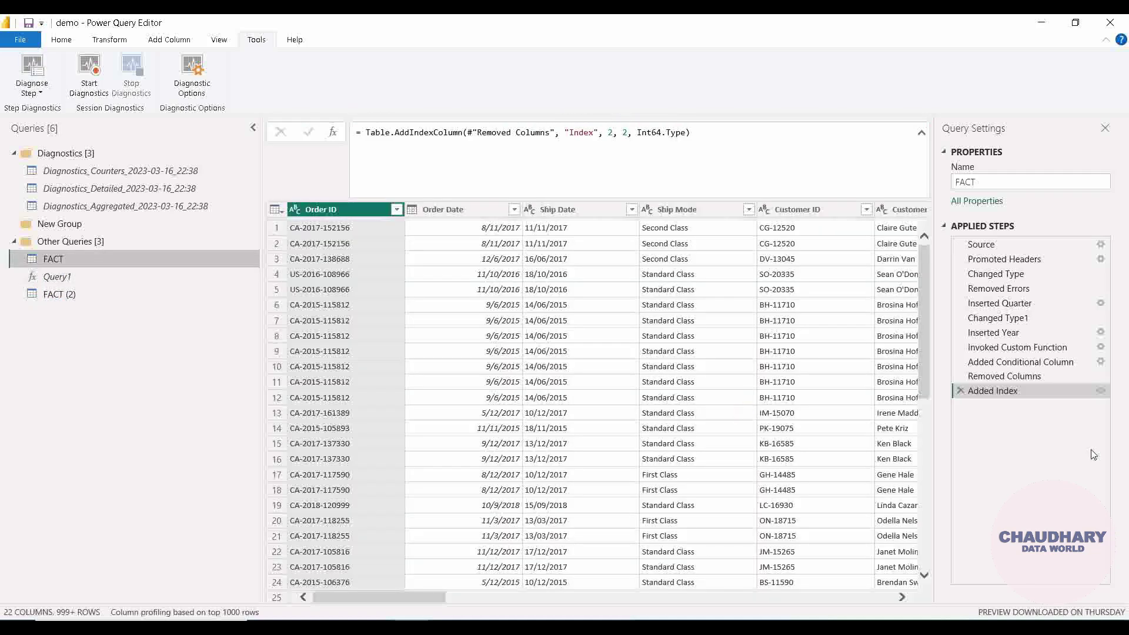
left_click(97, 296)
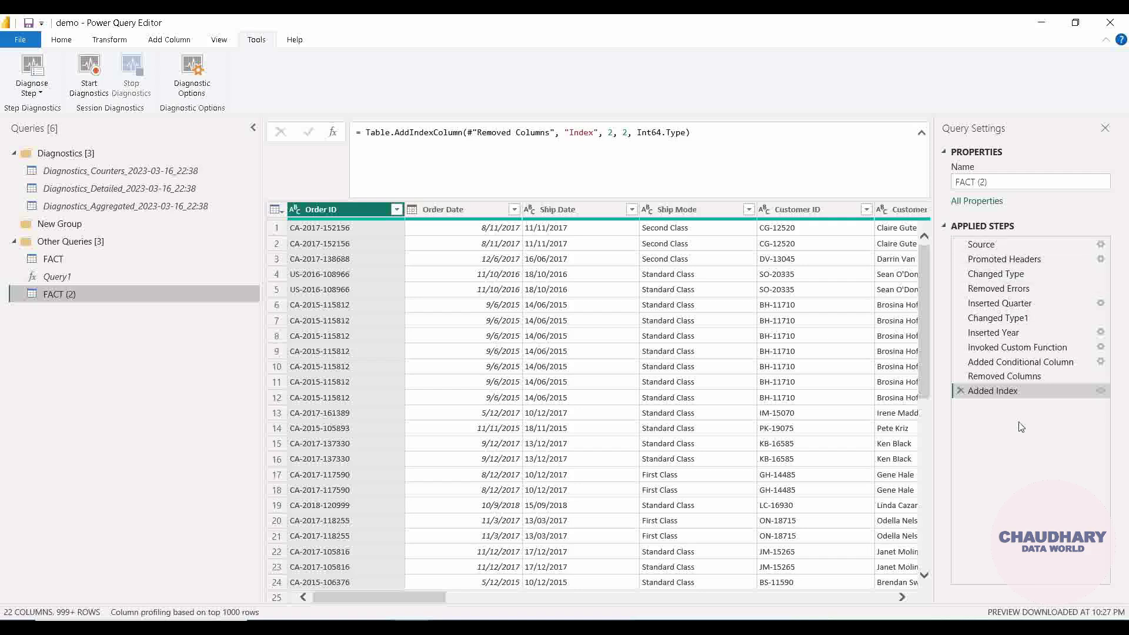
Create a reference query from FACT and reopen the original FACT query to compare their applied steps
right_click(134, 256)
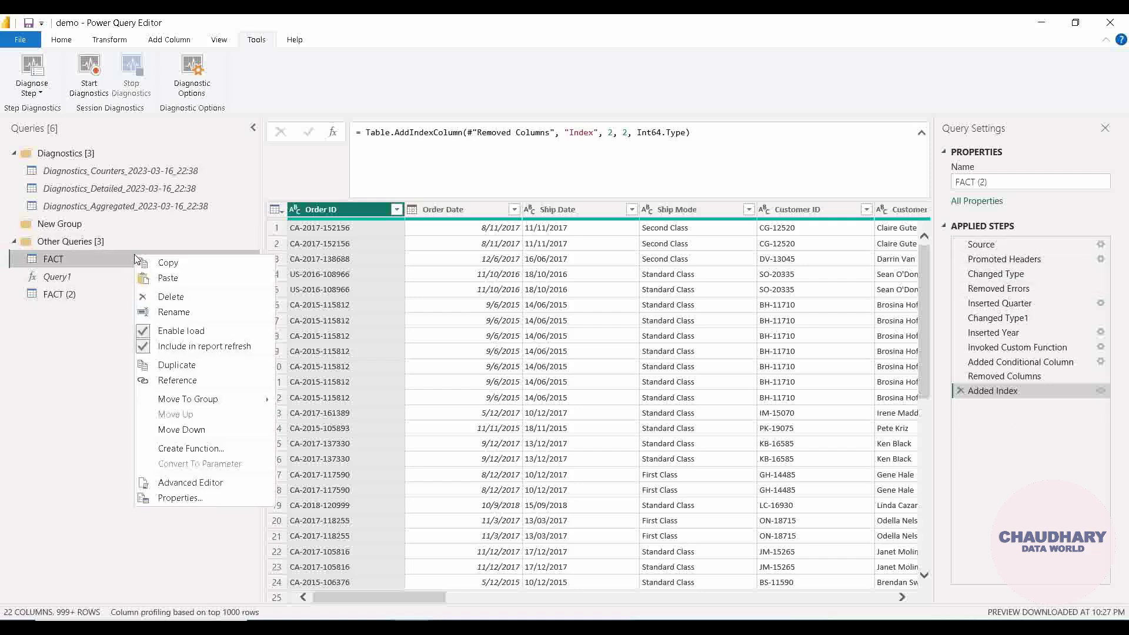
left_click(177, 380)
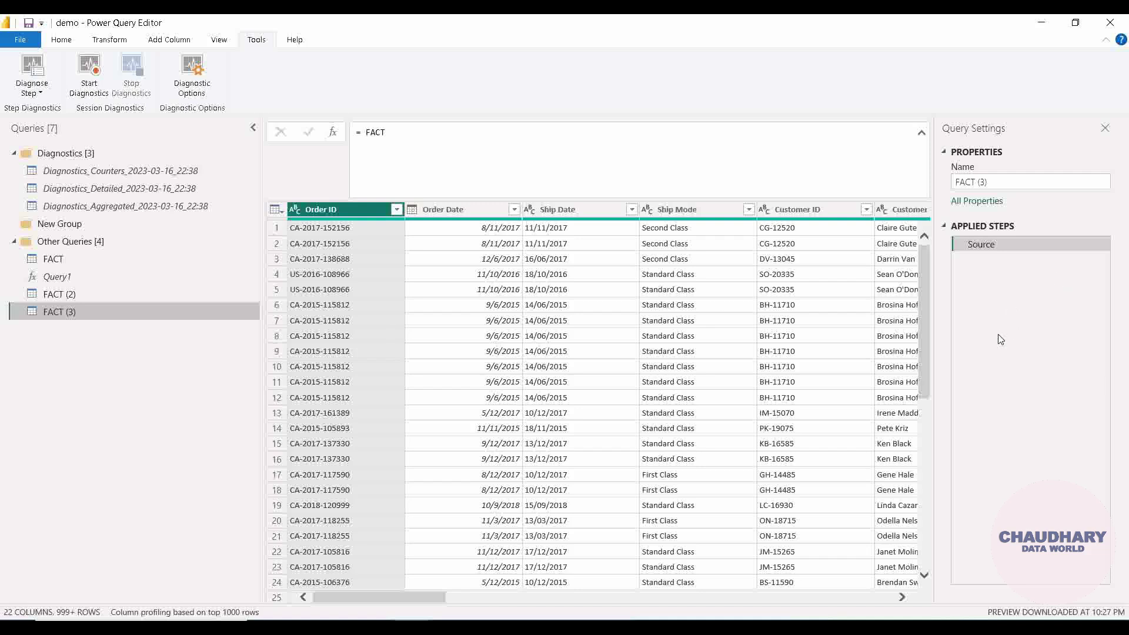
left_click(195, 261)
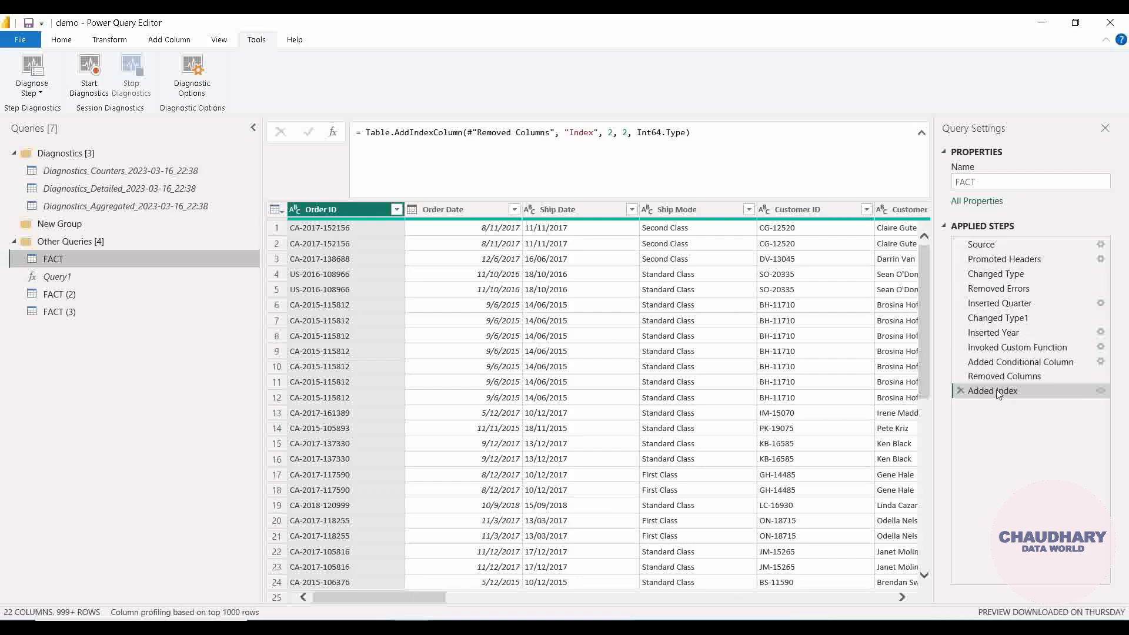
Compare the formula and applied steps of the reference query FACT (3) with those of FACT and its duplicate FACT (2)
left_click(160, 315)
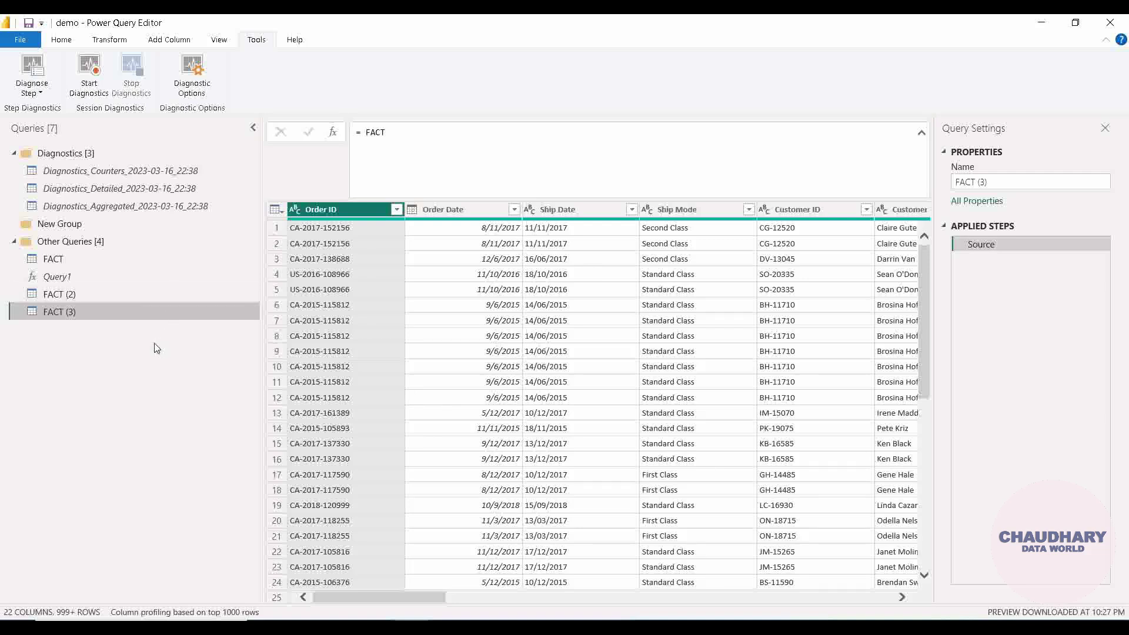
right_click(137, 294)
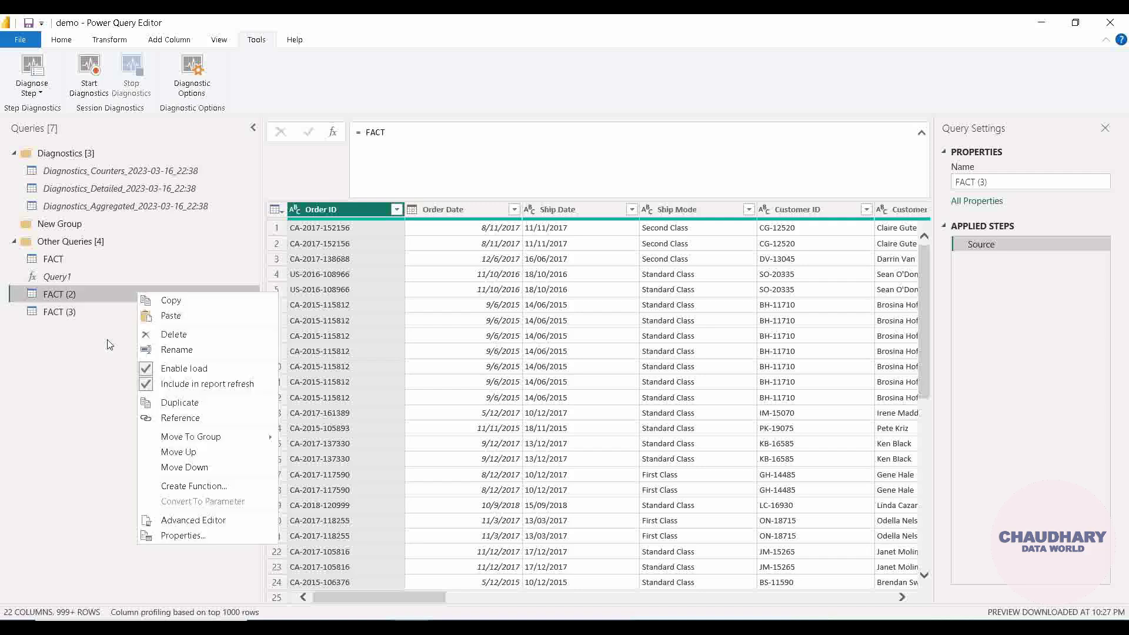
left_click(103, 298)
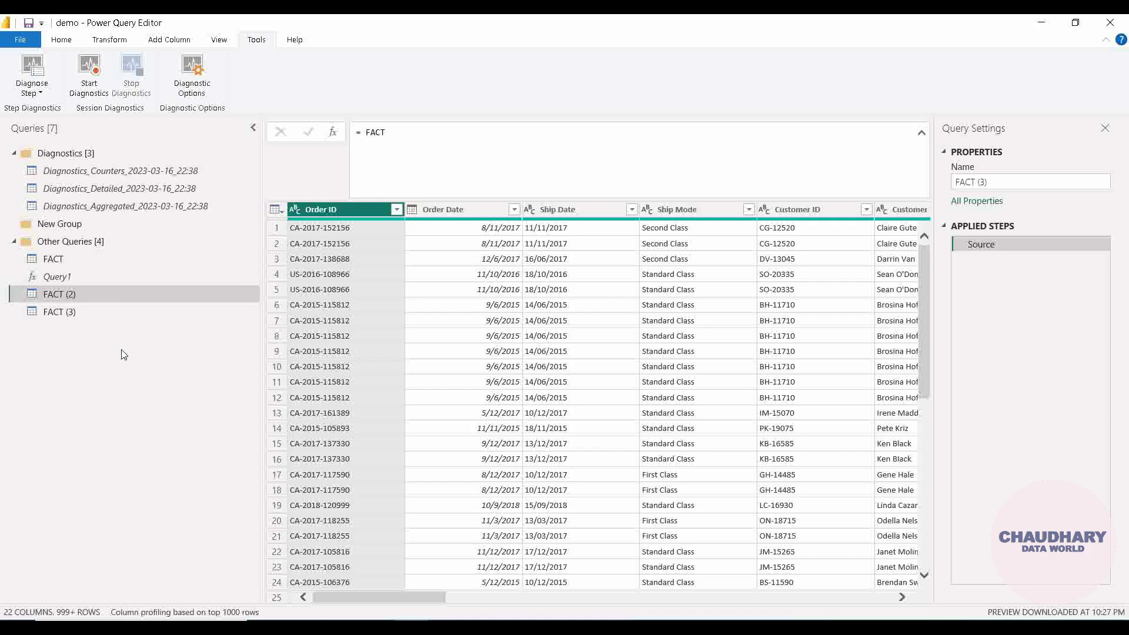
left_click(121, 314)
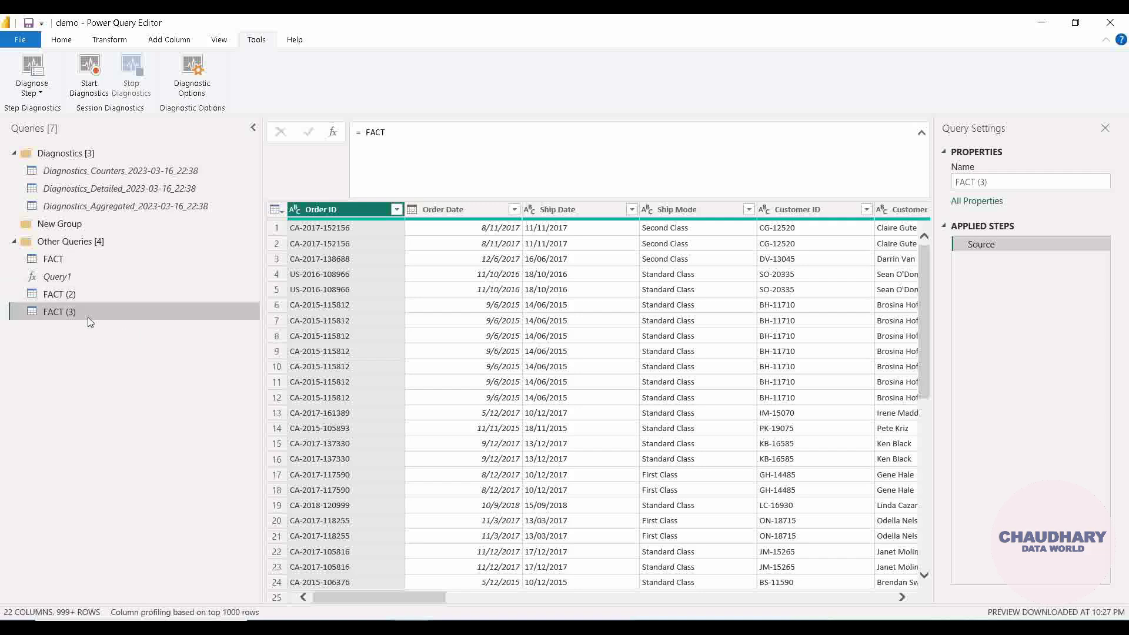
left_click(75, 259)
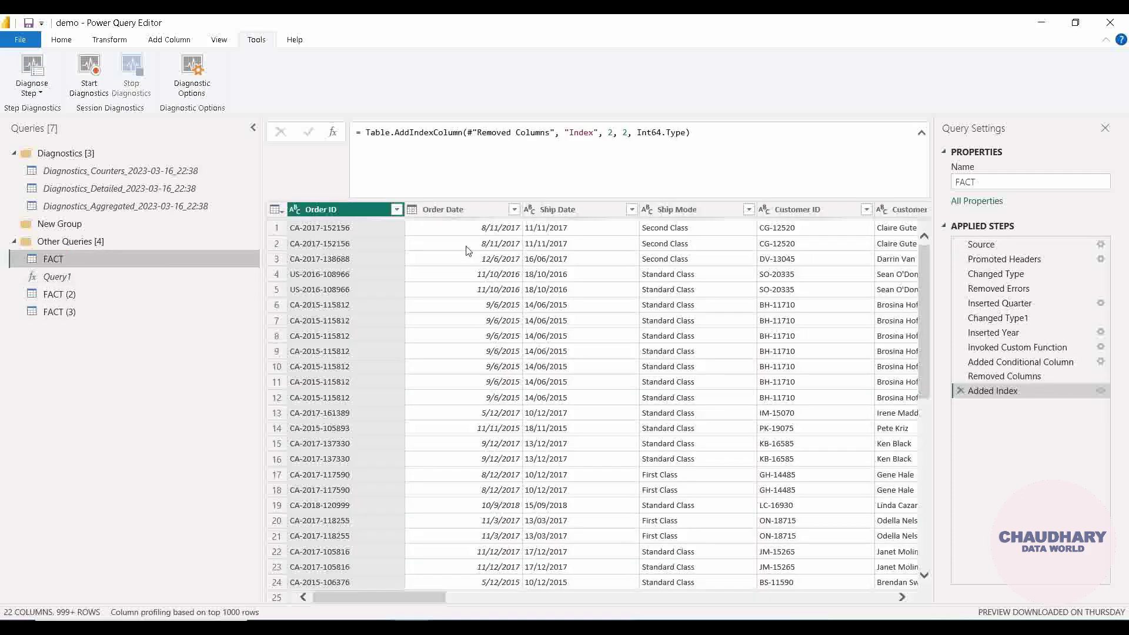
left_click(116, 310)
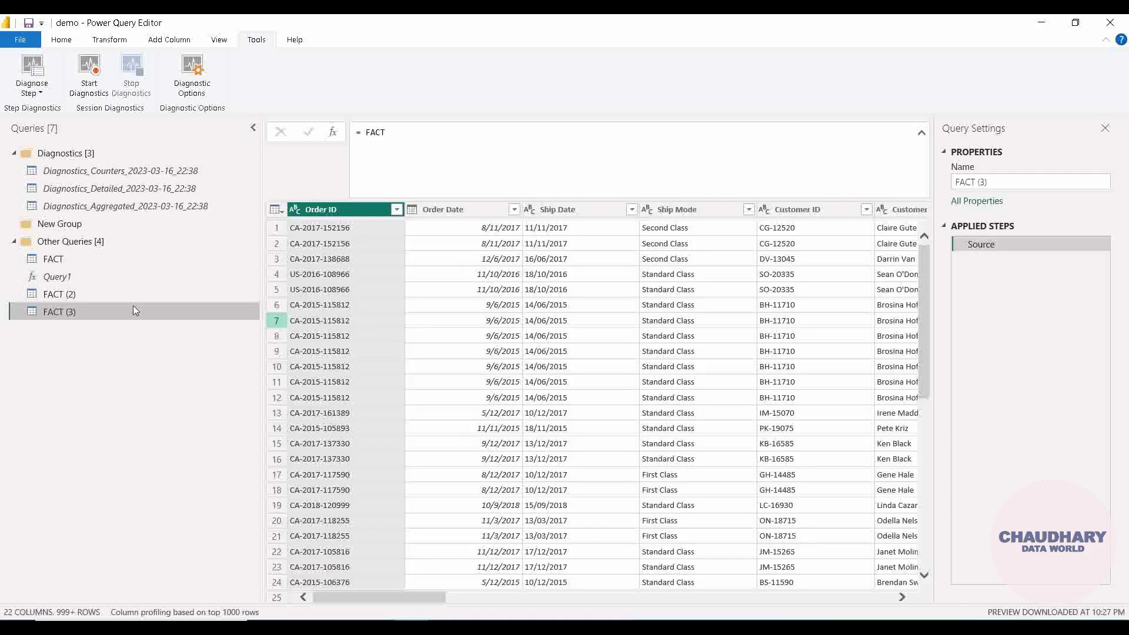
left_click(71, 294)
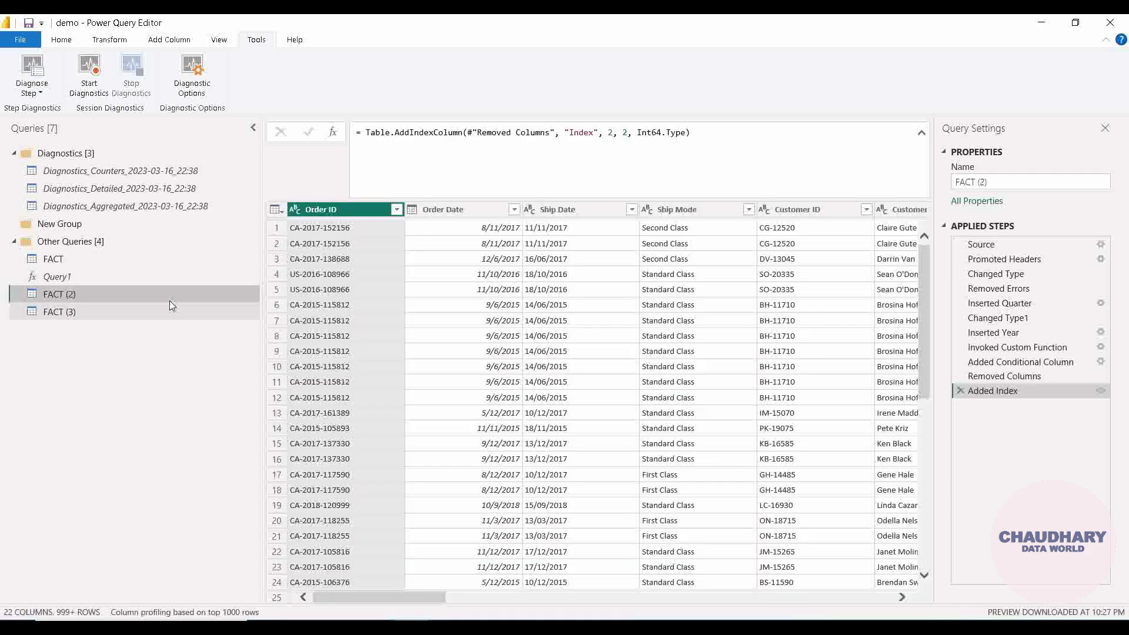
left_click(86, 259)
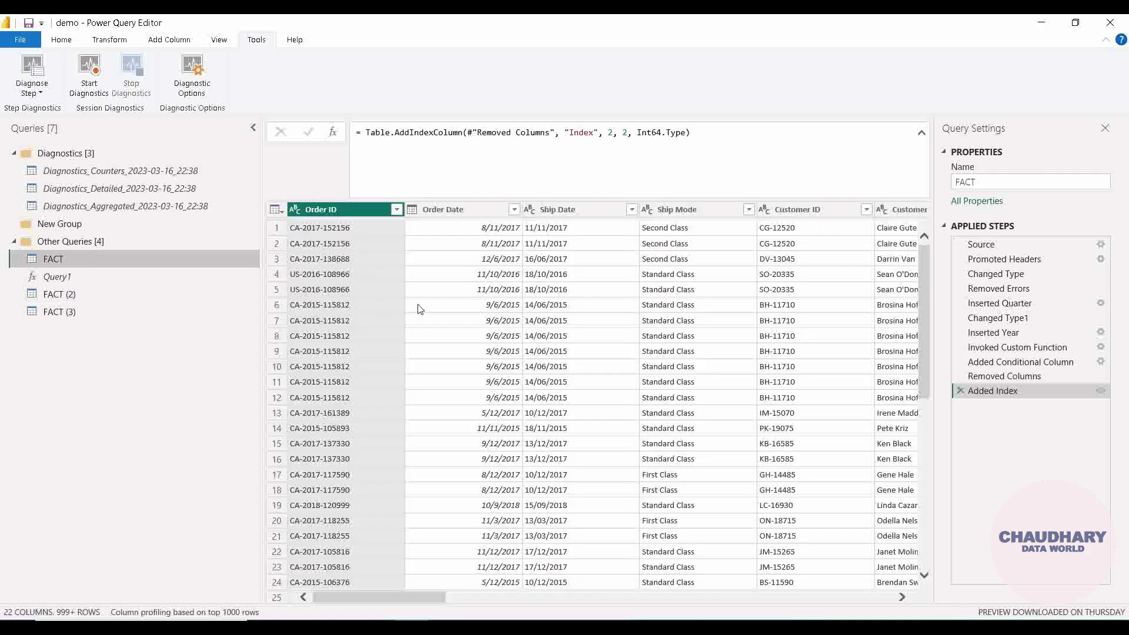
left_click(104, 298)
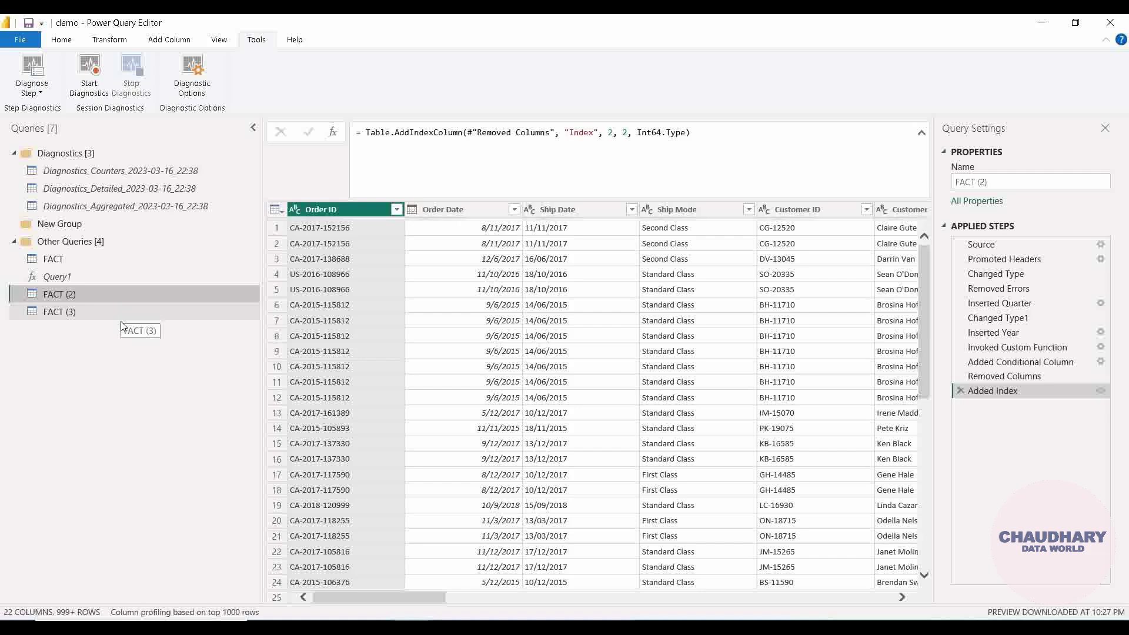
Bring up the available query actions for the reference query FACT (3)
right_click(116, 339)
left_click(91, 335)
right_click(89, 311)
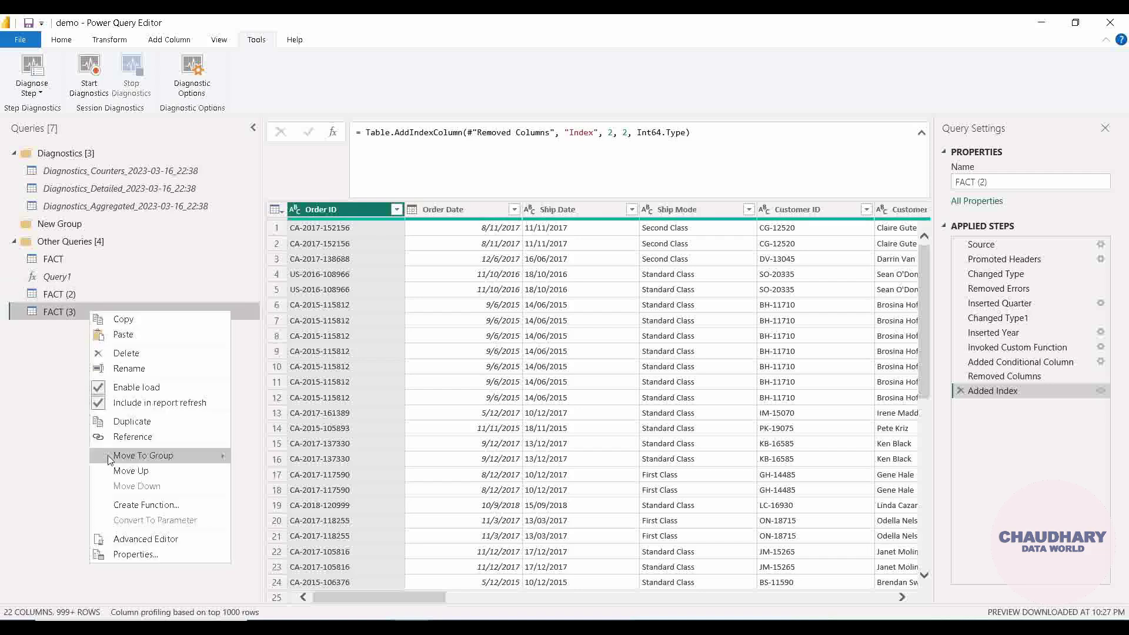